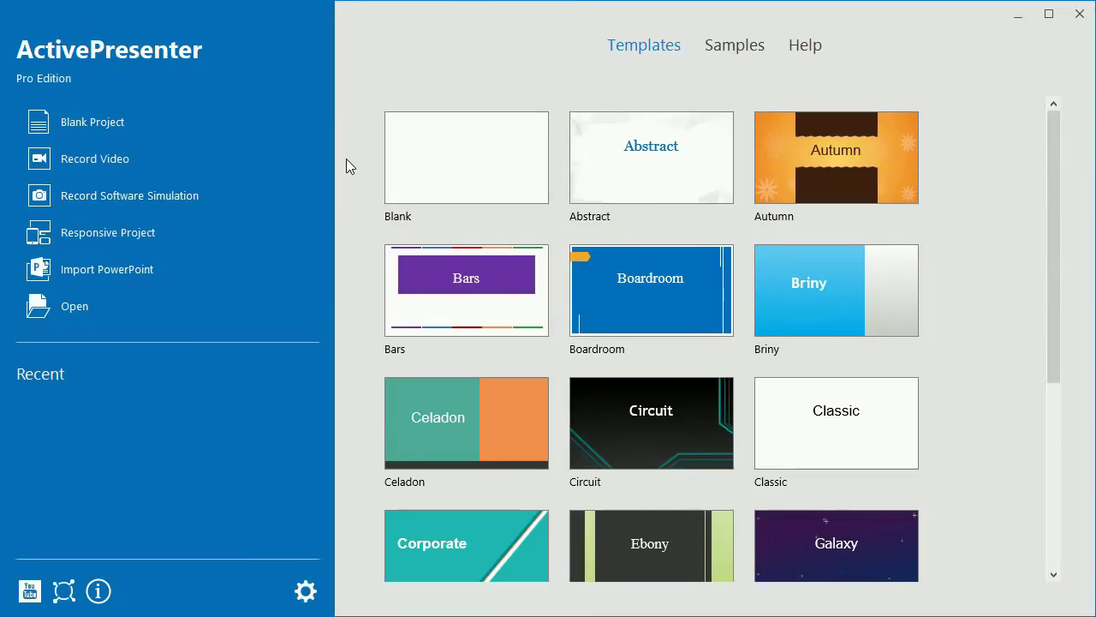
Start a new video recording and size the capture area to the 1280 × 720 preset.
click(304, 171)
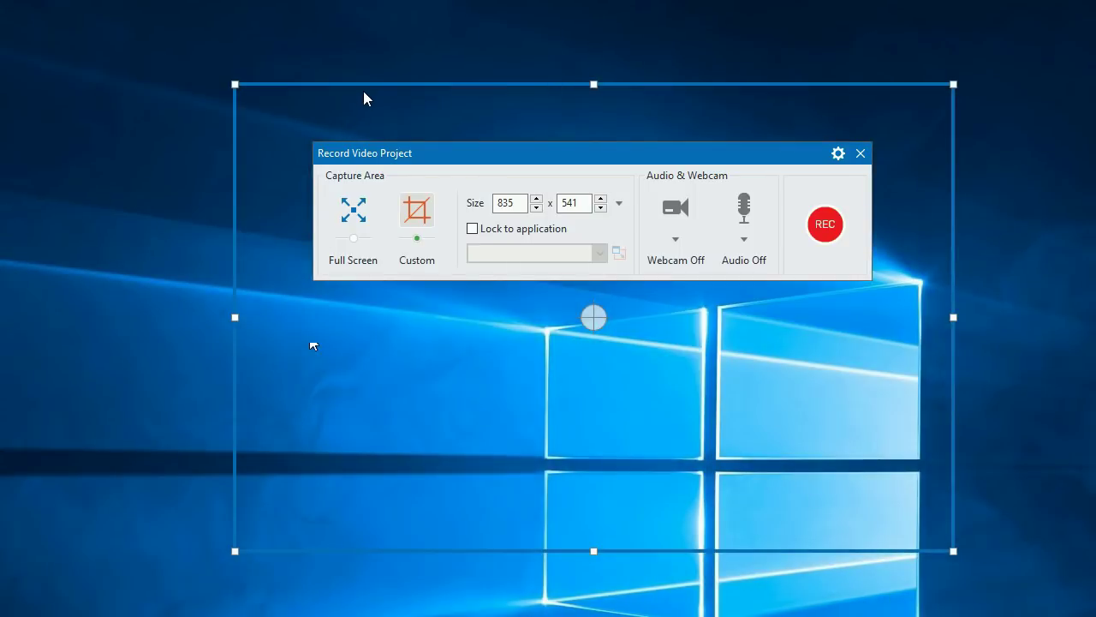
drag(365, 83, 157, 22)
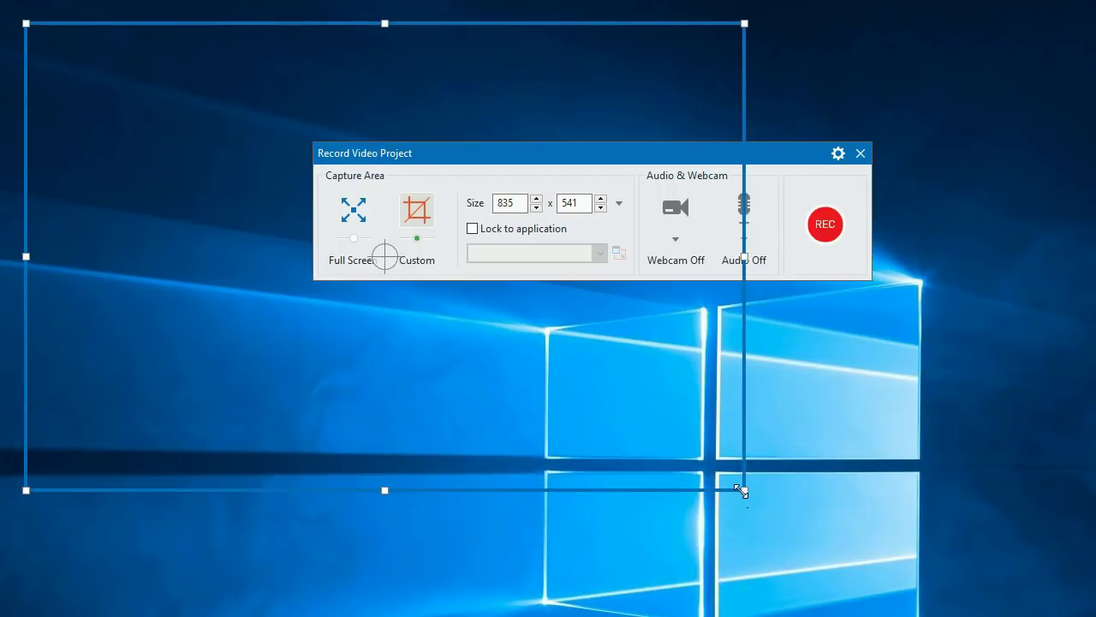
drag(742, 492, 982, 591)
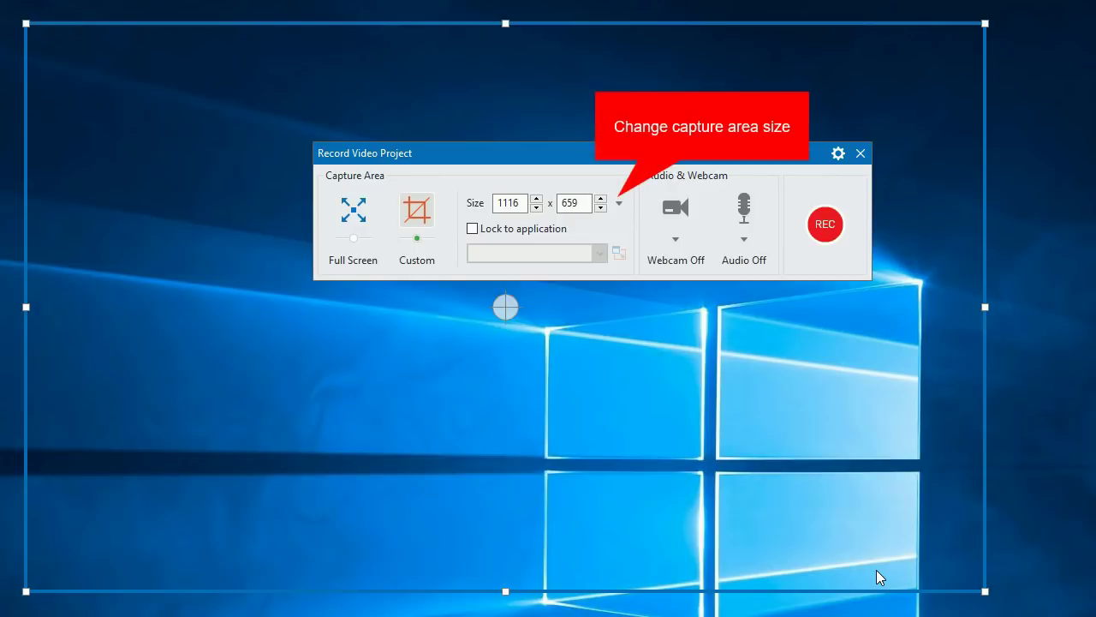
click(618, 206)
click(661, 314)
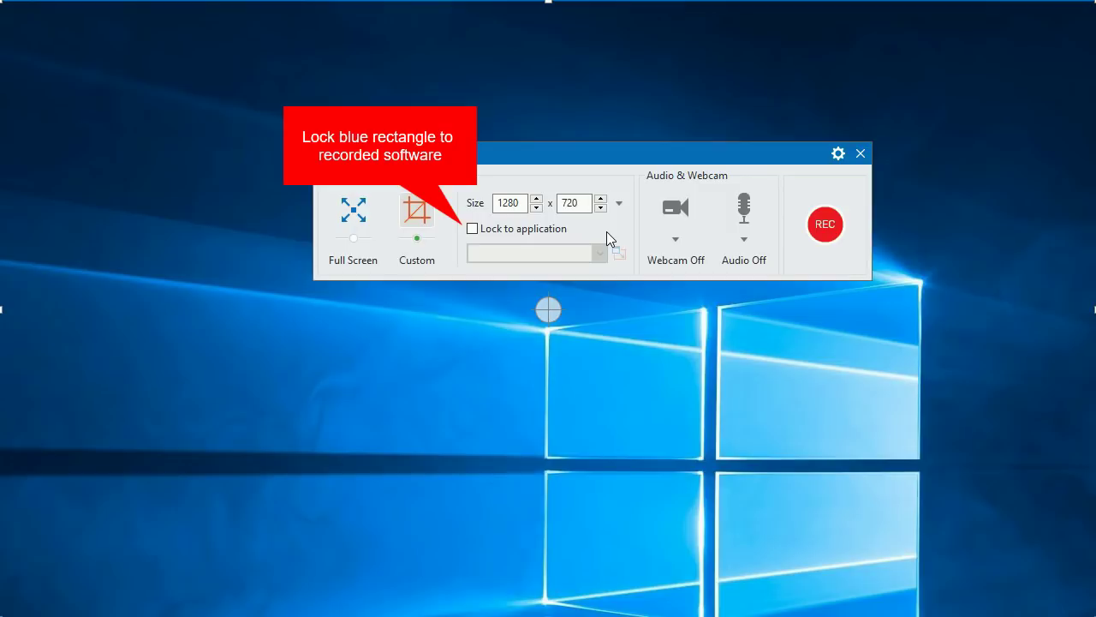
Lock the capture area to the Grouping Objects.docx - Word window.
click(607, 232)
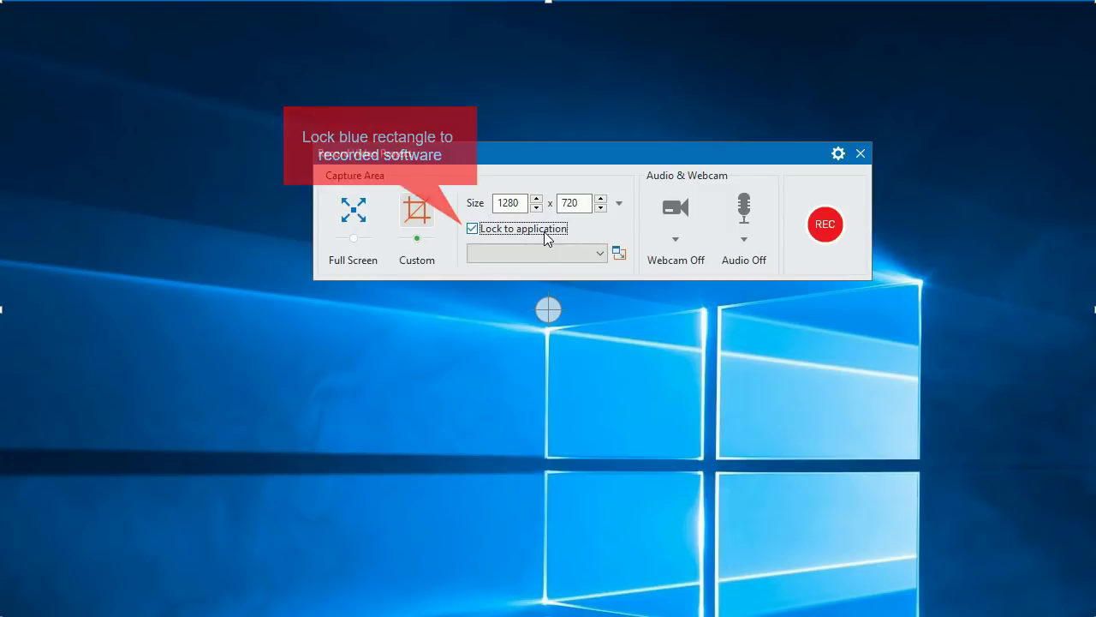
click(617, 253)
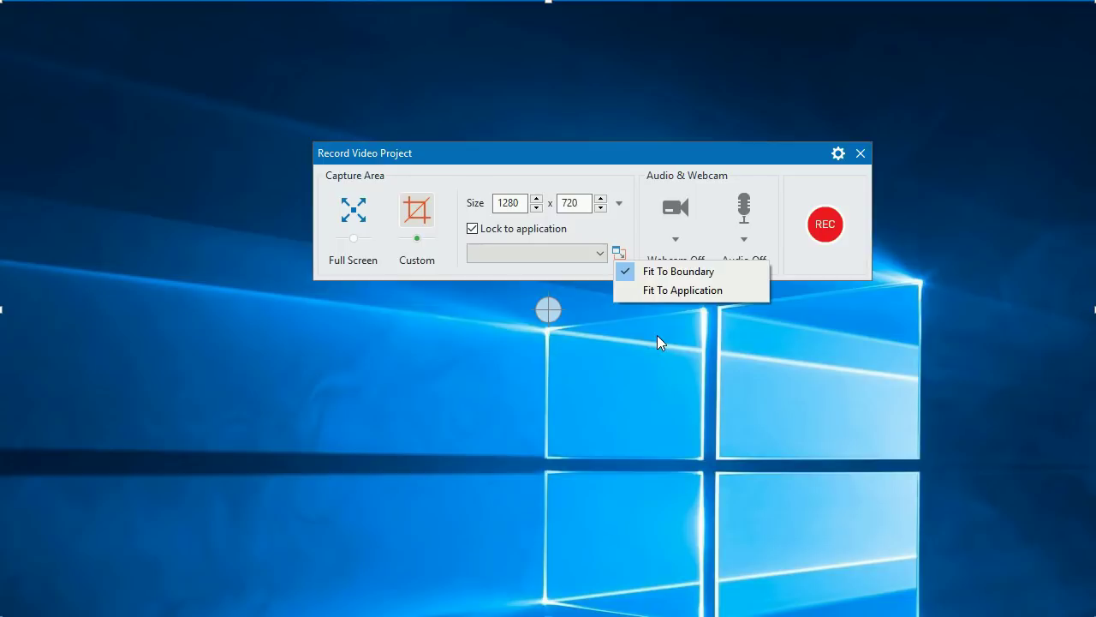
click(600, 252)
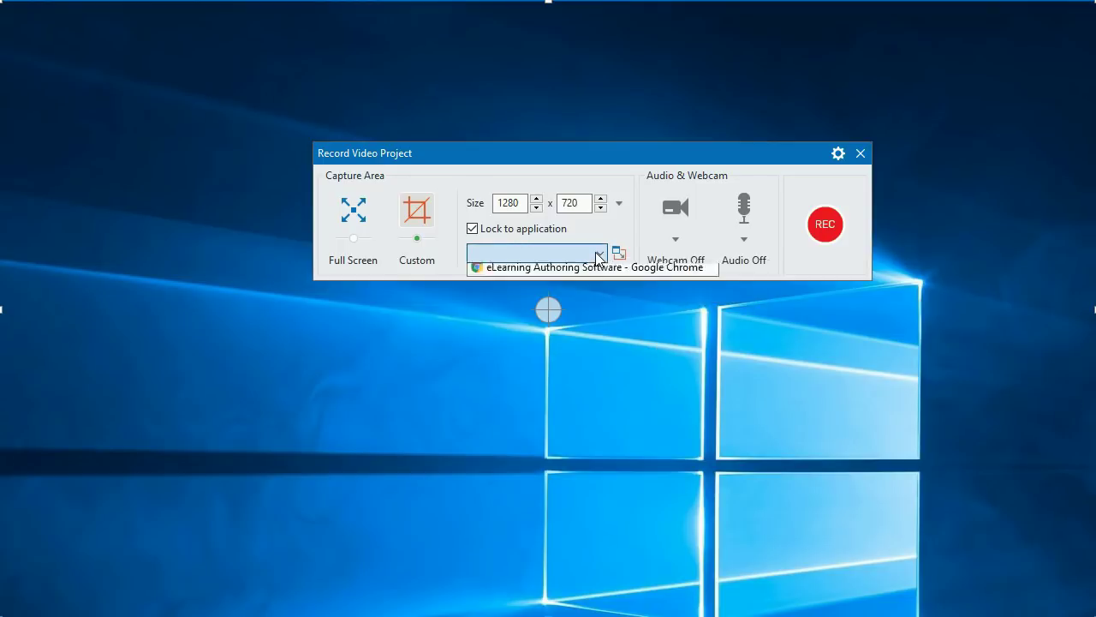
click(594, 274)
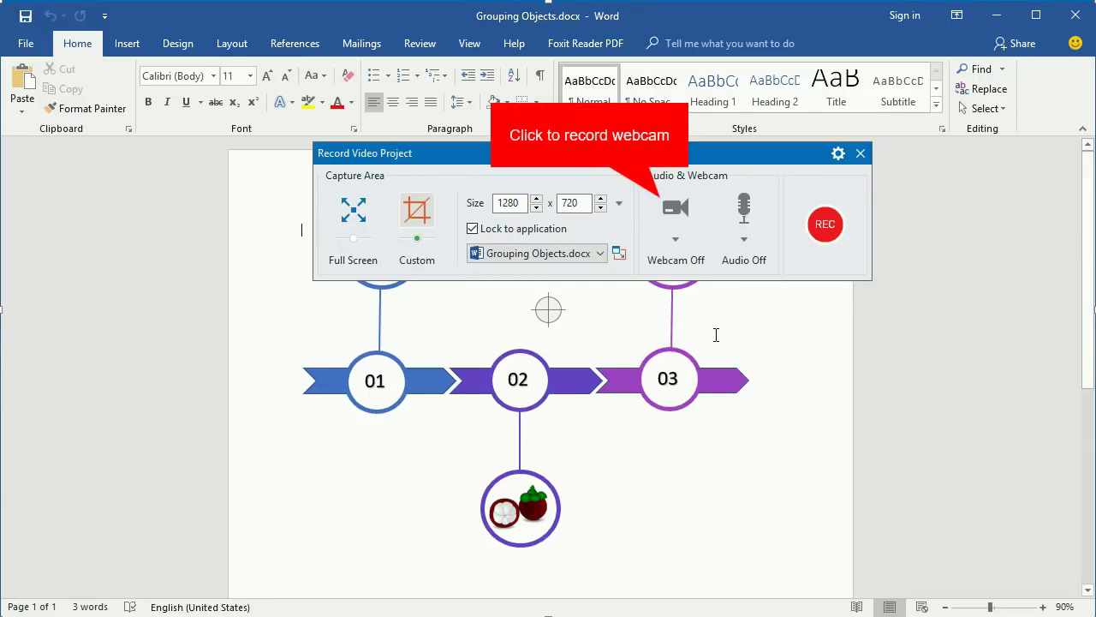
Enable webcam and microphone recording and lower the input volume slightly.
click(677, 214)
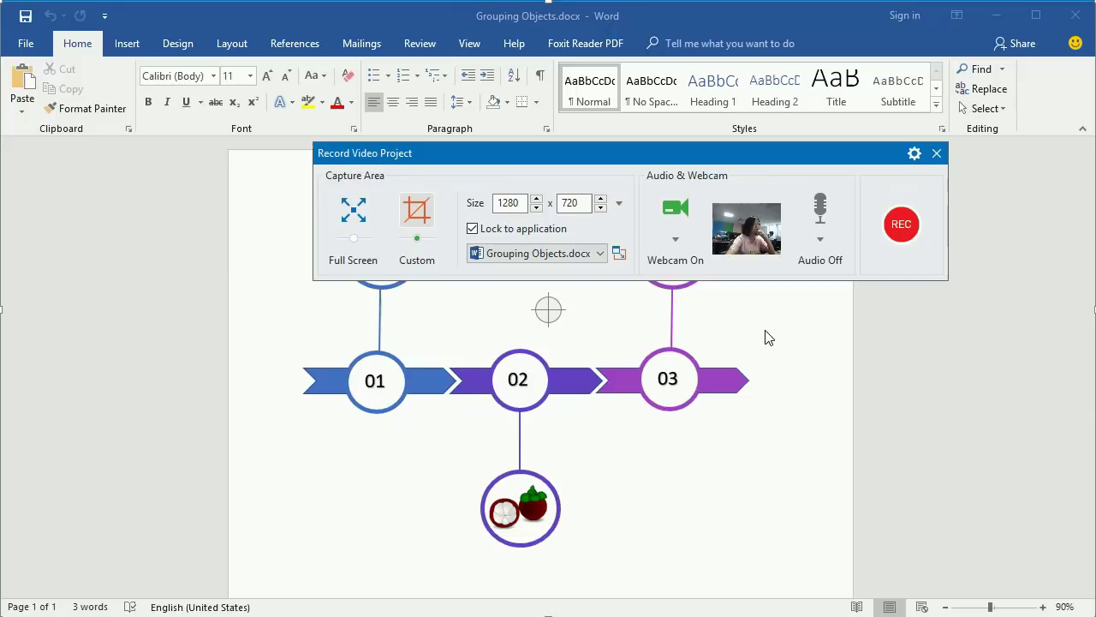
click(820, 213)
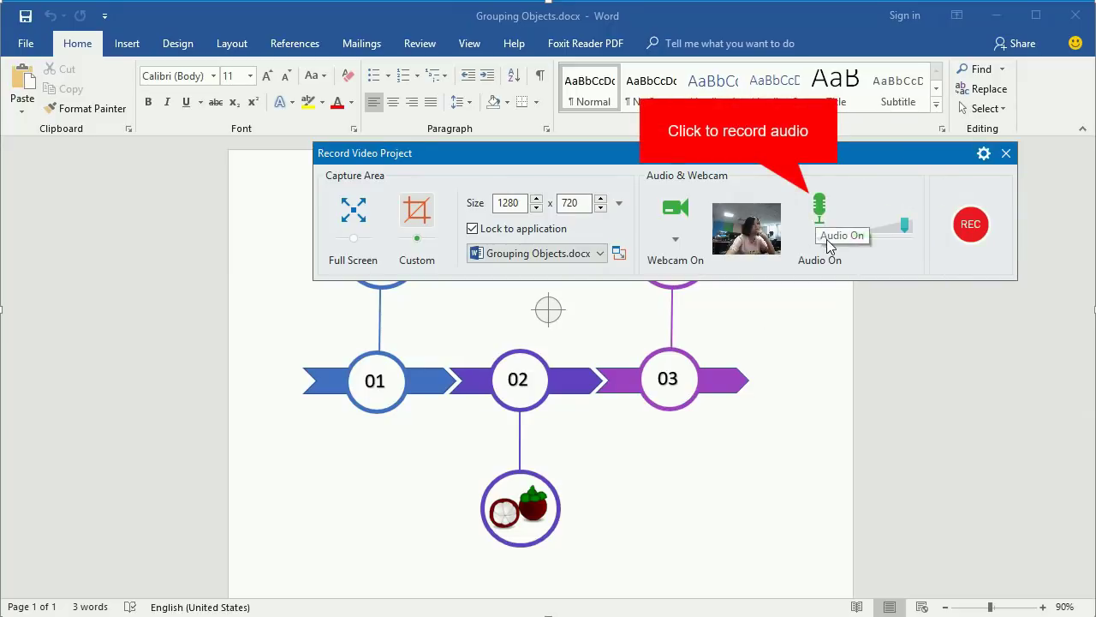
click(819, 241)
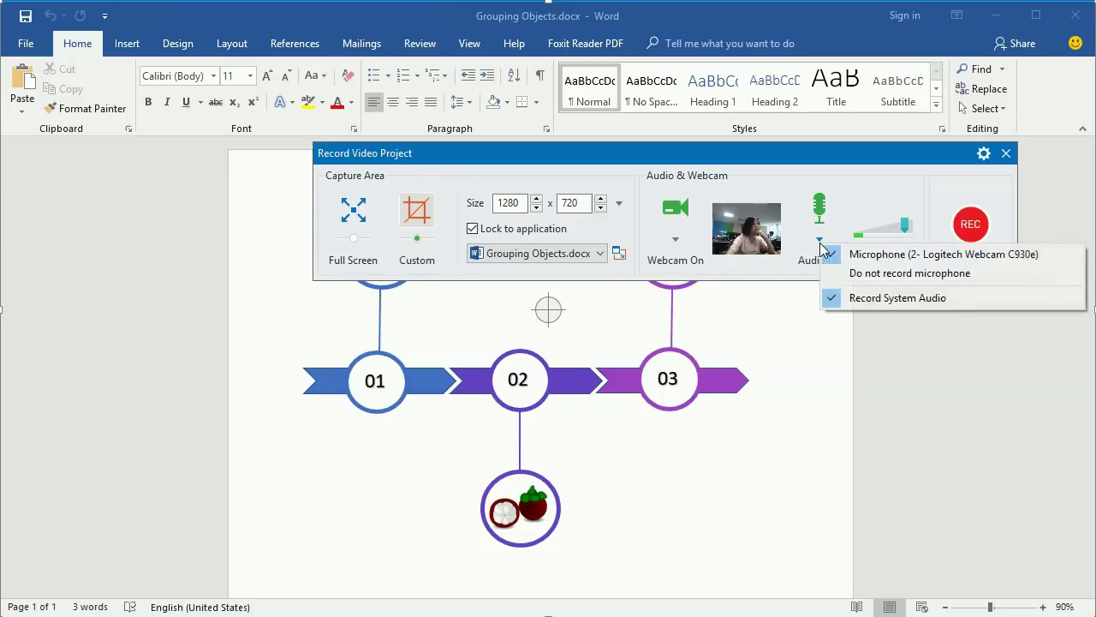
click(891, 326)
mouse_move(906, 227)
mouse_down()
mouse_move(891, 234)
mouse_move(908, 238)
mouse_up()
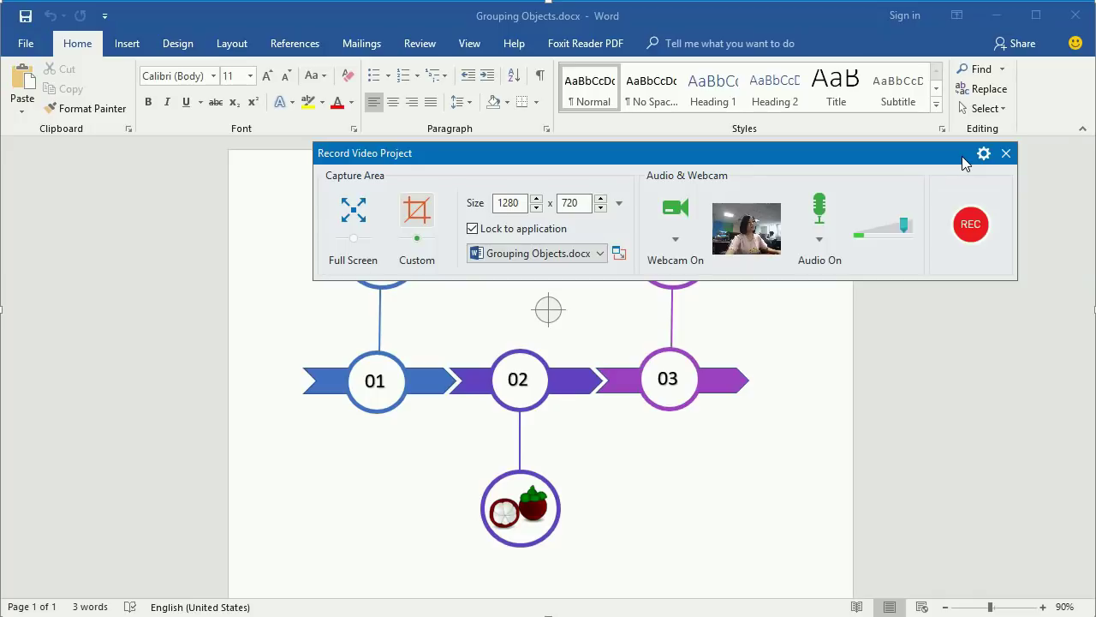
Open the recorder's settings menu from the gear icon.
click(983, 153)
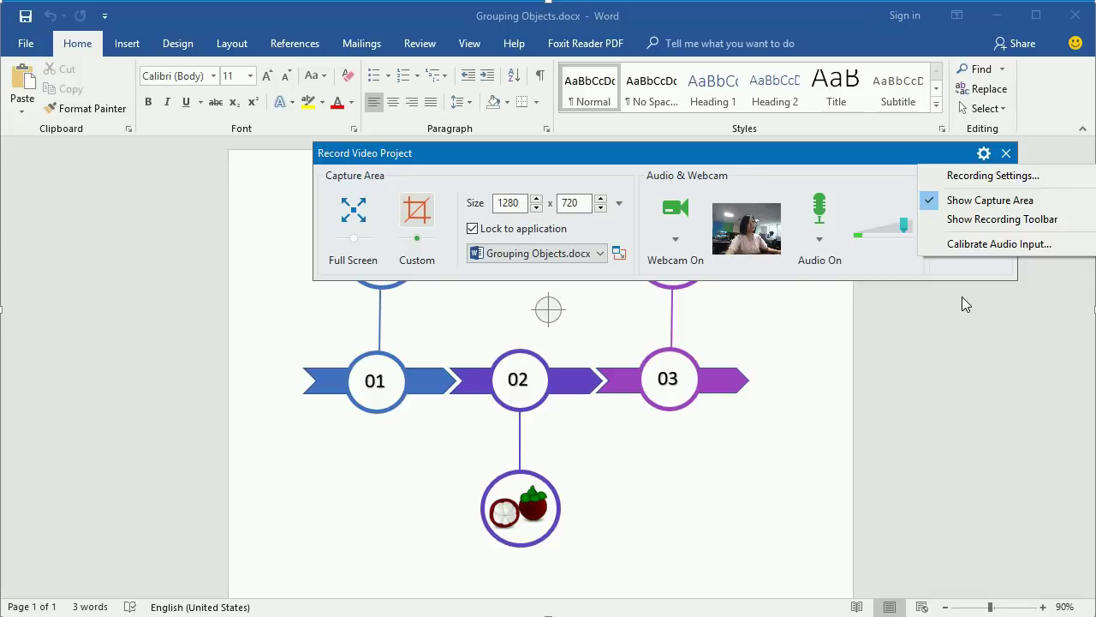
Enable Show Recording Toolbar and move the toolbar lower over the Word document.
click(975, 222)
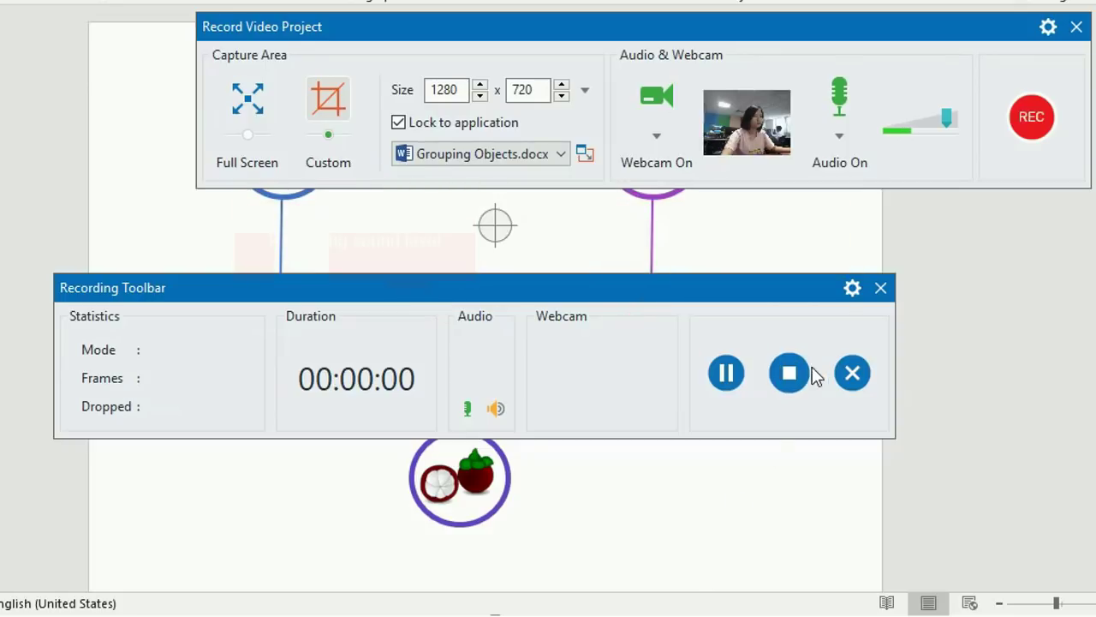
click(853, 288)
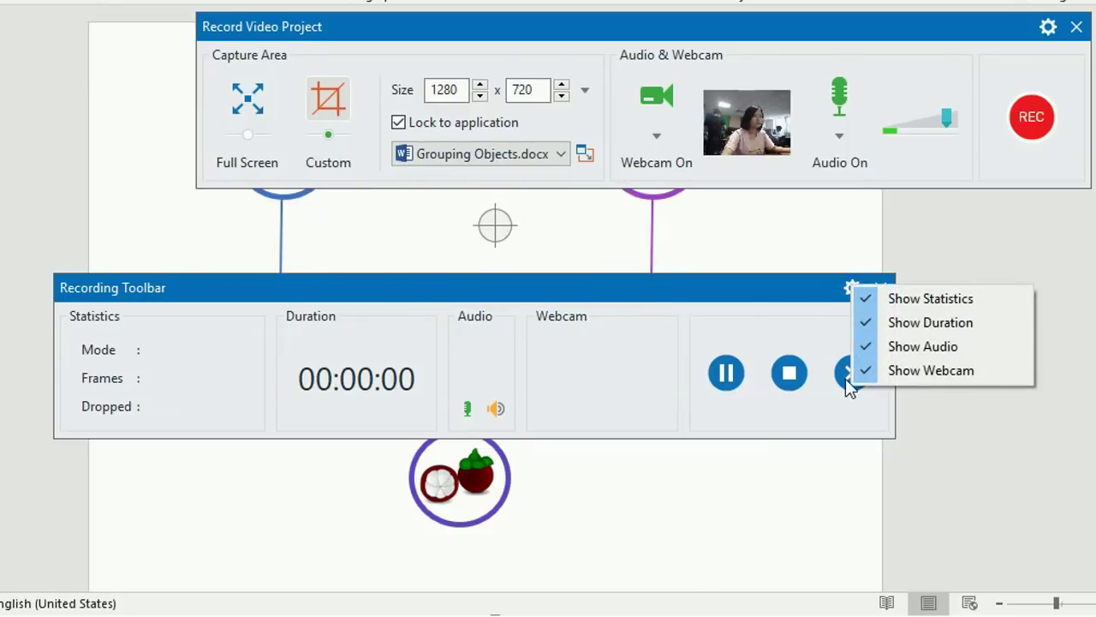
click(832, 471)
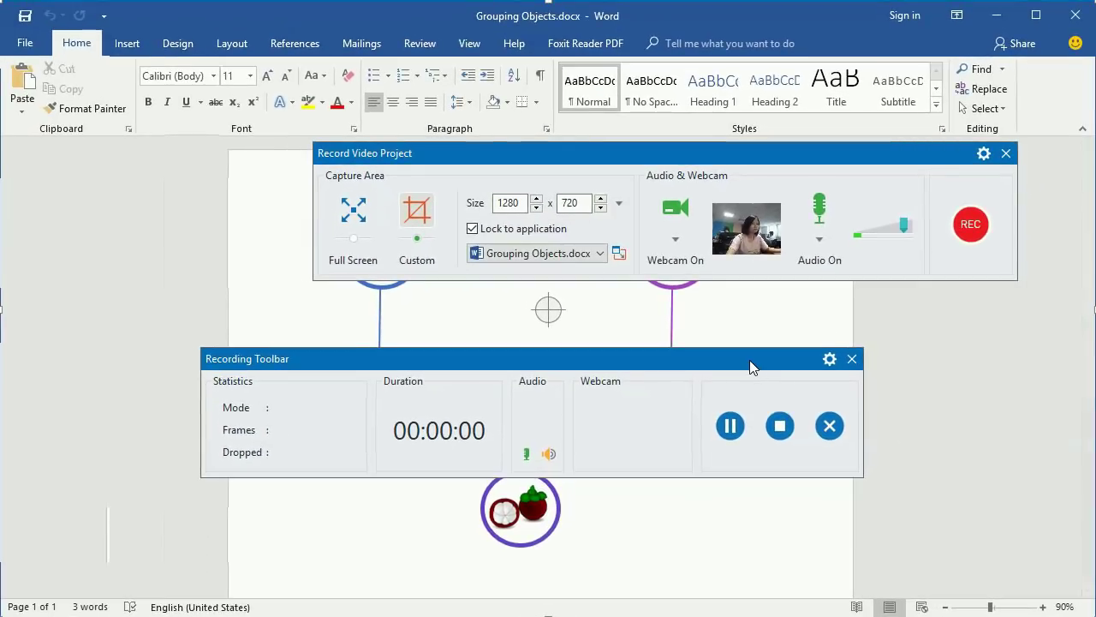
drag(749, 300, 683, 594)
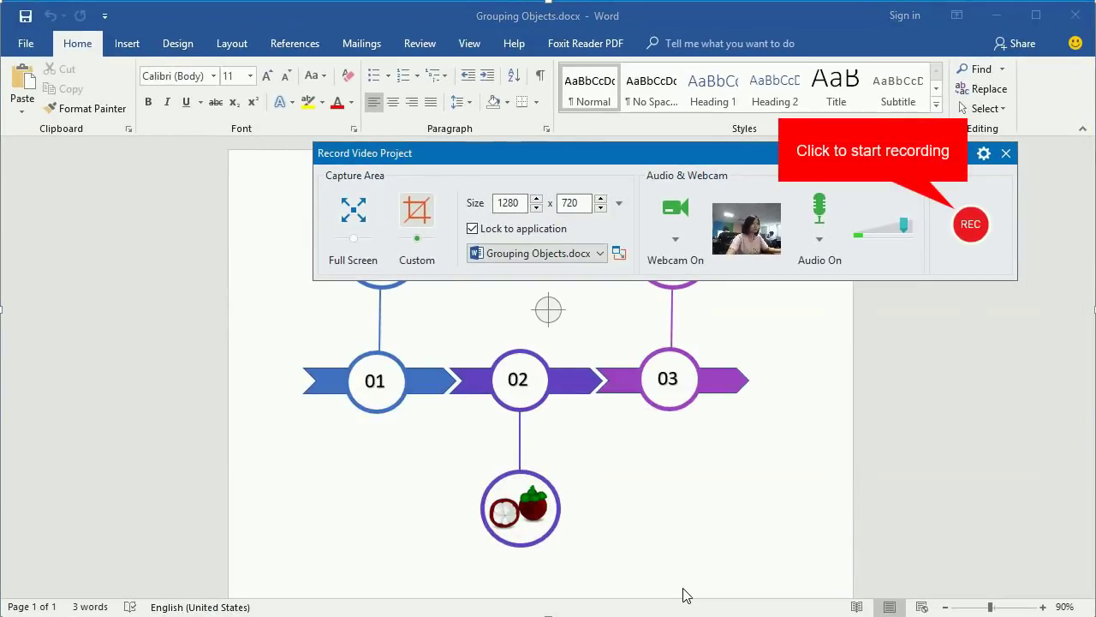
Start recording and group the orange picture with its 01 arrow.
click(970, 229)
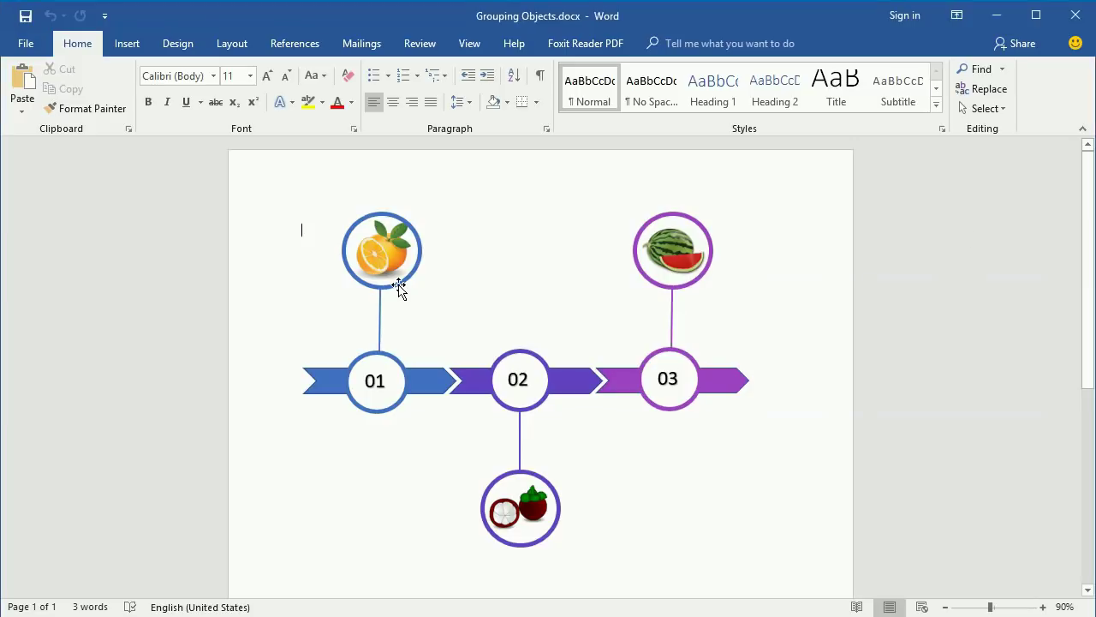
click(399, 284)
shift+click(426, 379)
right_click(425, 379)
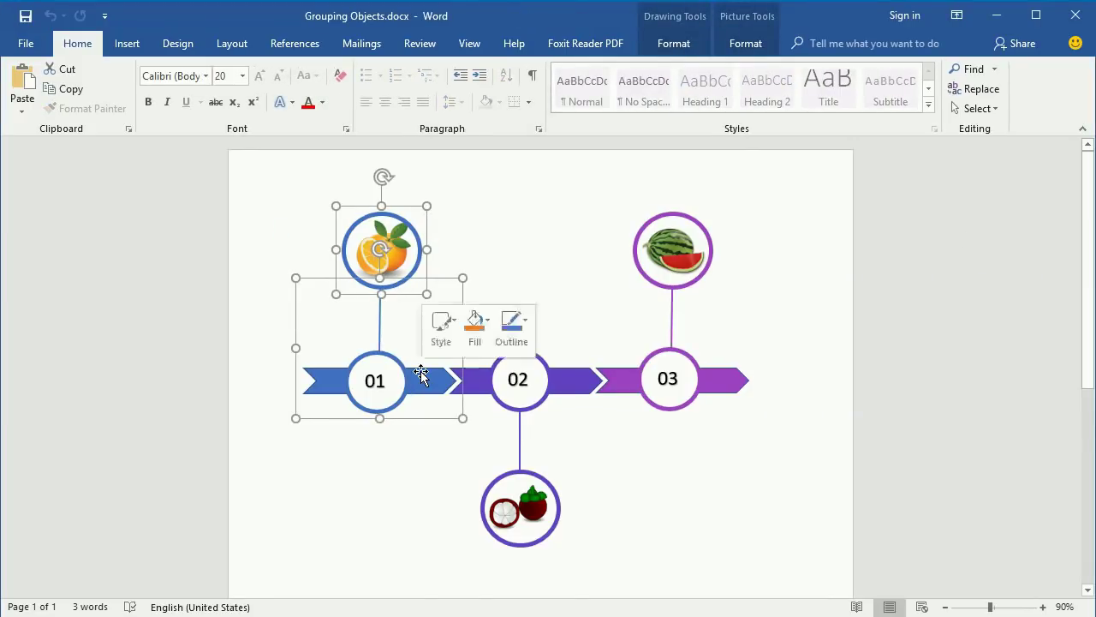
mouse_move(525, 470)
click(617, 472)
Group the watermelon picture with its 03 arrow.
click(673, 248)
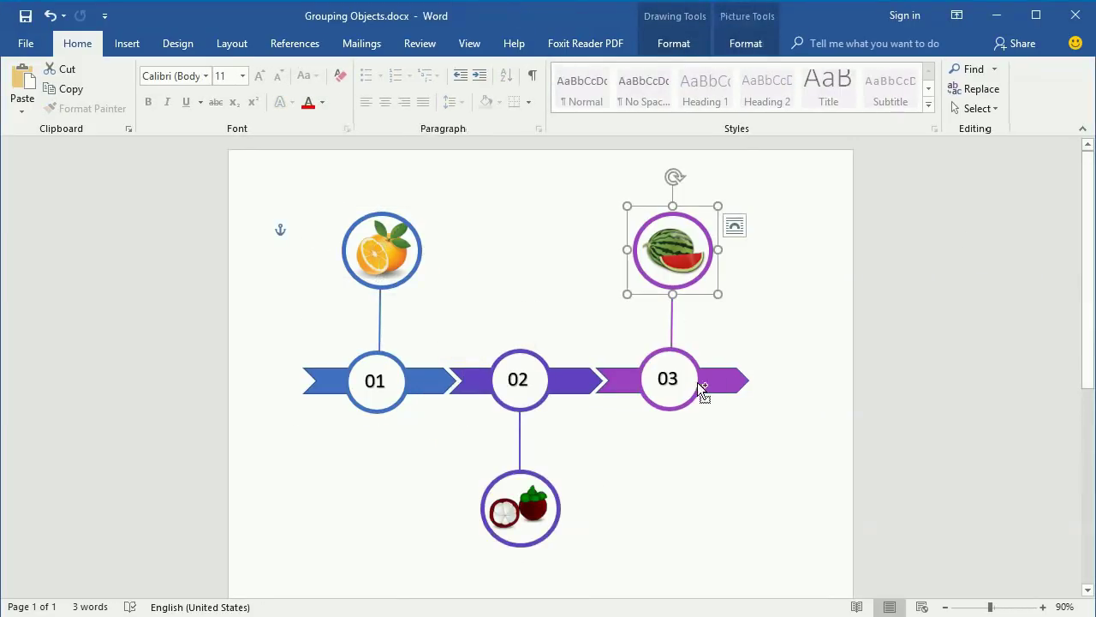
shift+click(717, 384)
right_click(717, 384)
mouse_move(801, 476)
click(908, 480)
Combine the mangosteen, orange and watermelon groups into a single group.
click(548, 382)
shift+click(411, 374)
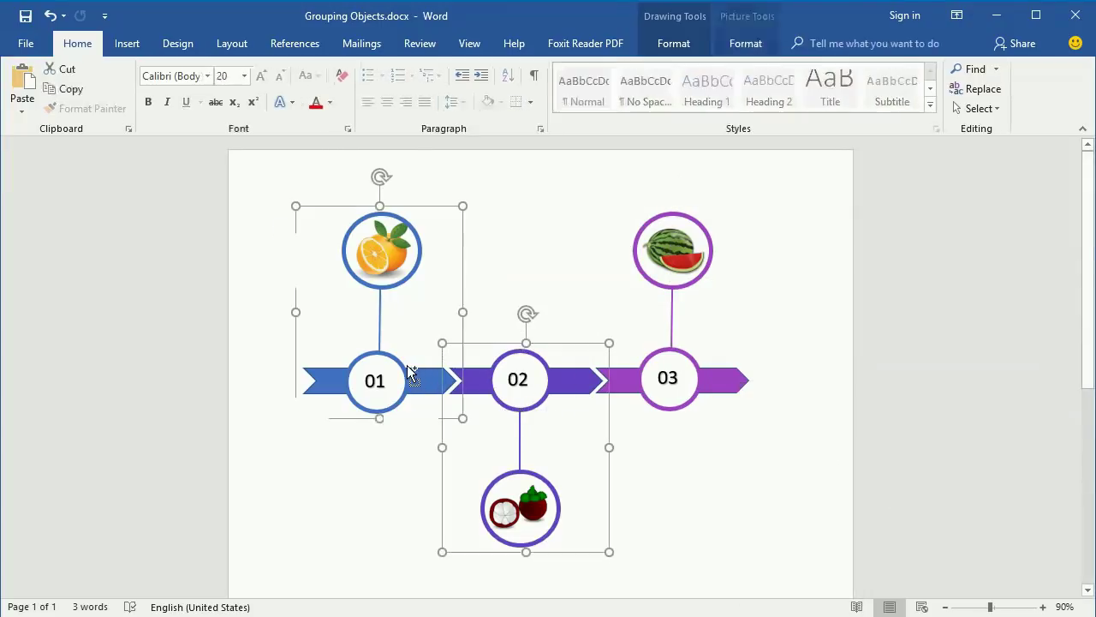
shift+click(674, 355)
right_click(675, 355)
mouse_move(815, 450)
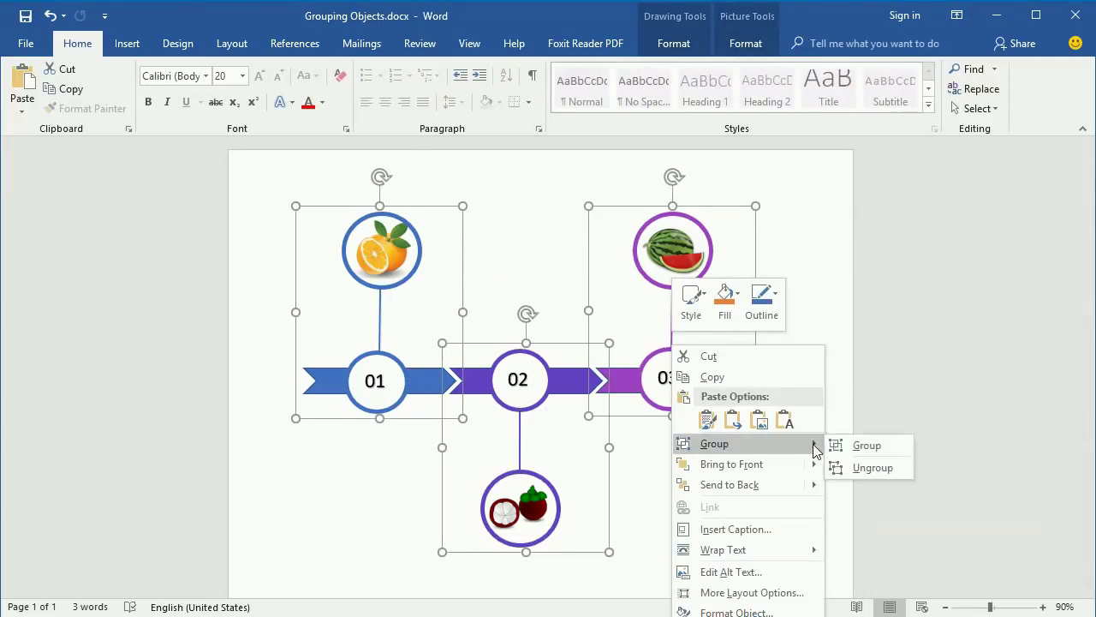
click(865, 445)
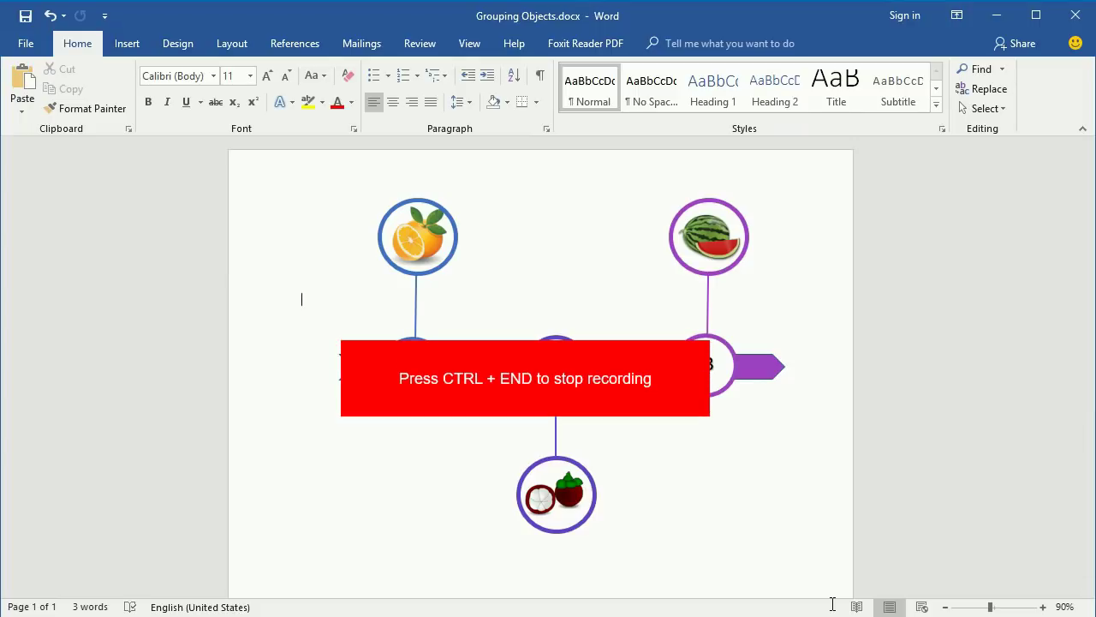
Stop recording, shrink the webcam video from its top-left corner, and preview playback.
key(ctrl+End)
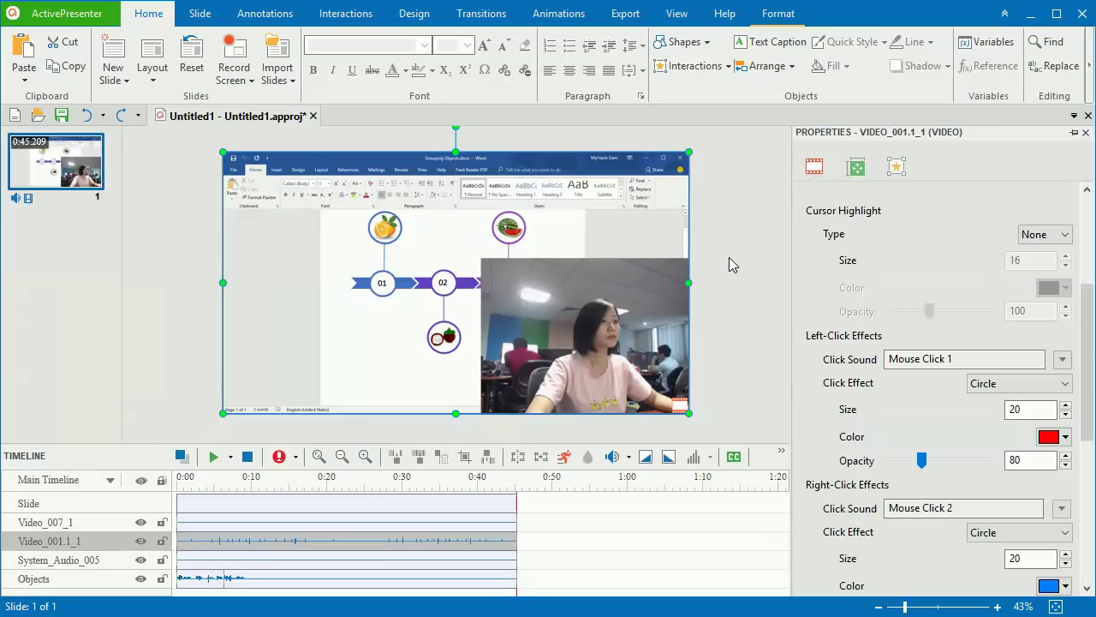
click(726, 265)
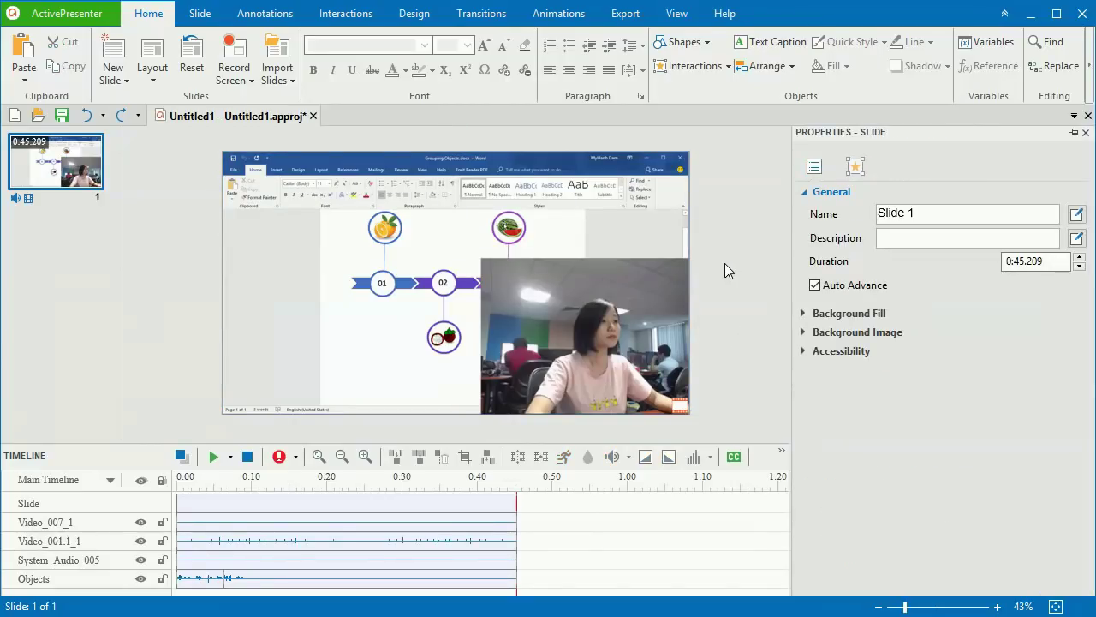
click(503, 269)
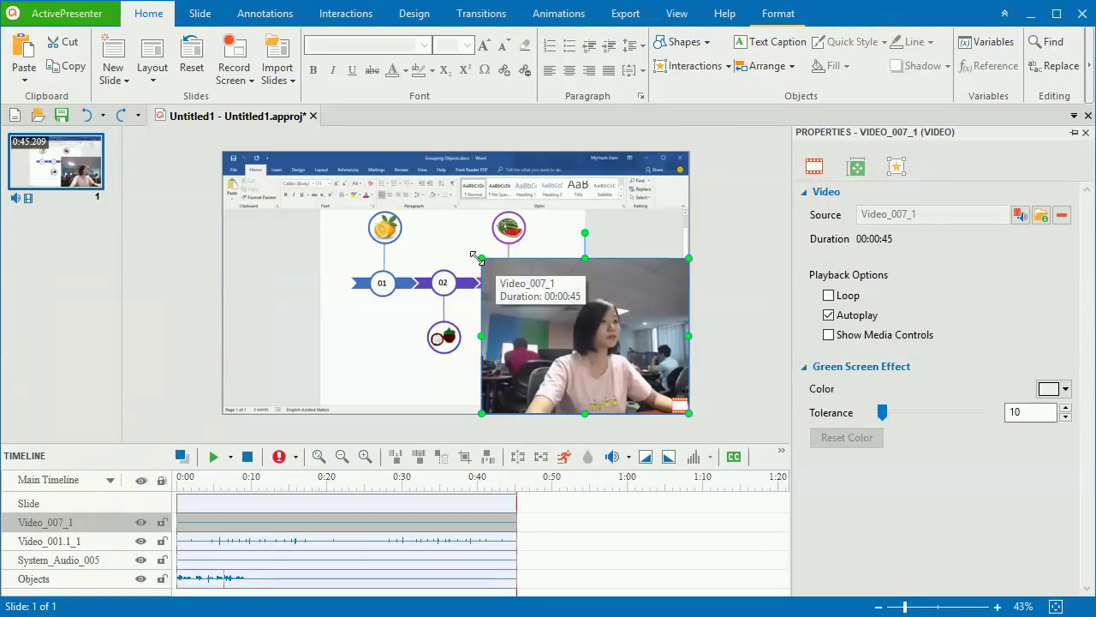
drag(482, 259, 589, 338)
click(214, 458)
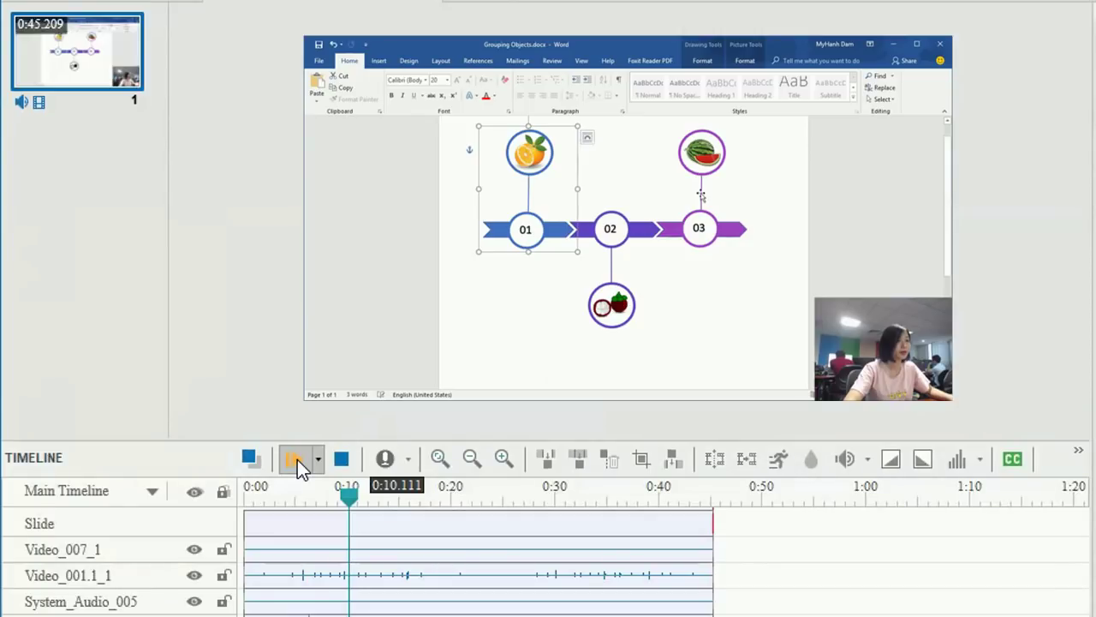
Pause playback and cut the 0:00–0:01.822 range from the Video_001.1_1 track.
click(297, 459)
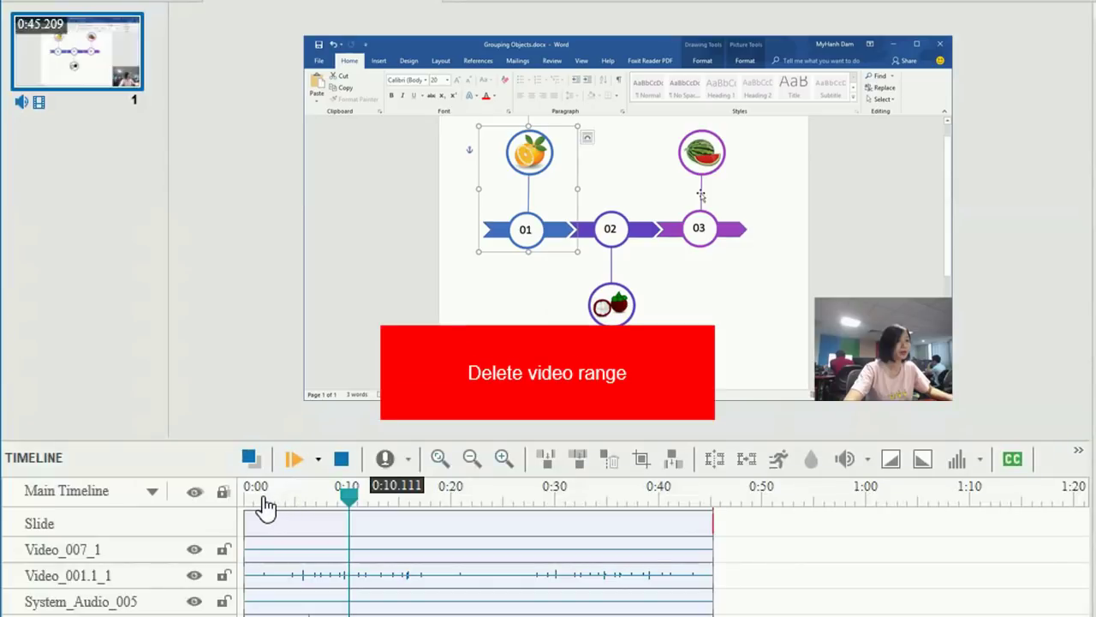
click(262, 497)
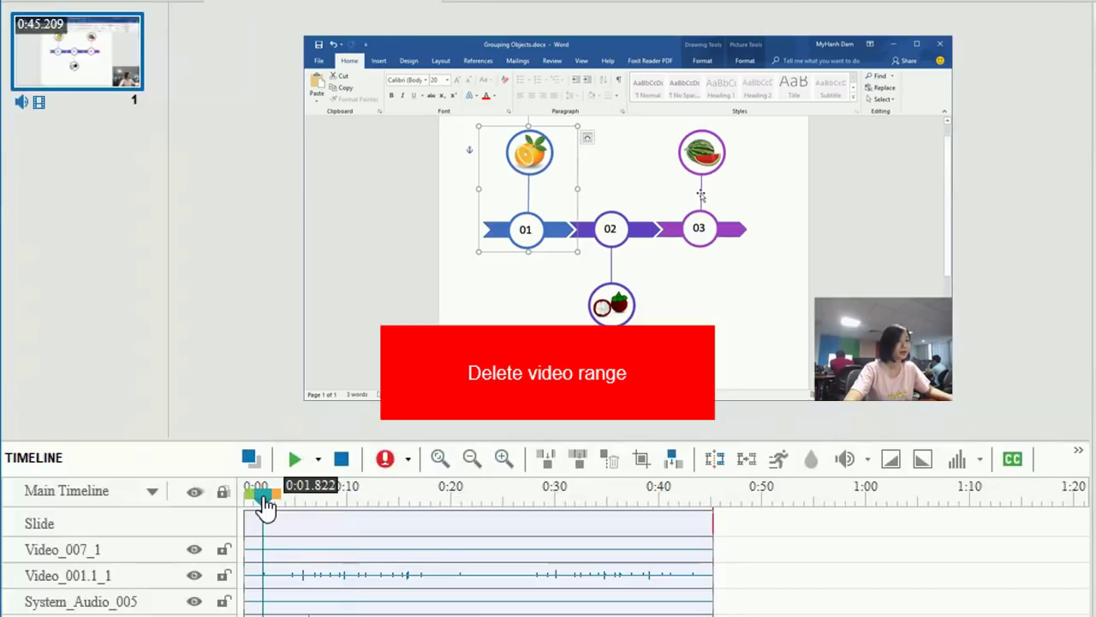
drag(238, 505, 245, 495)
click(343, 588)
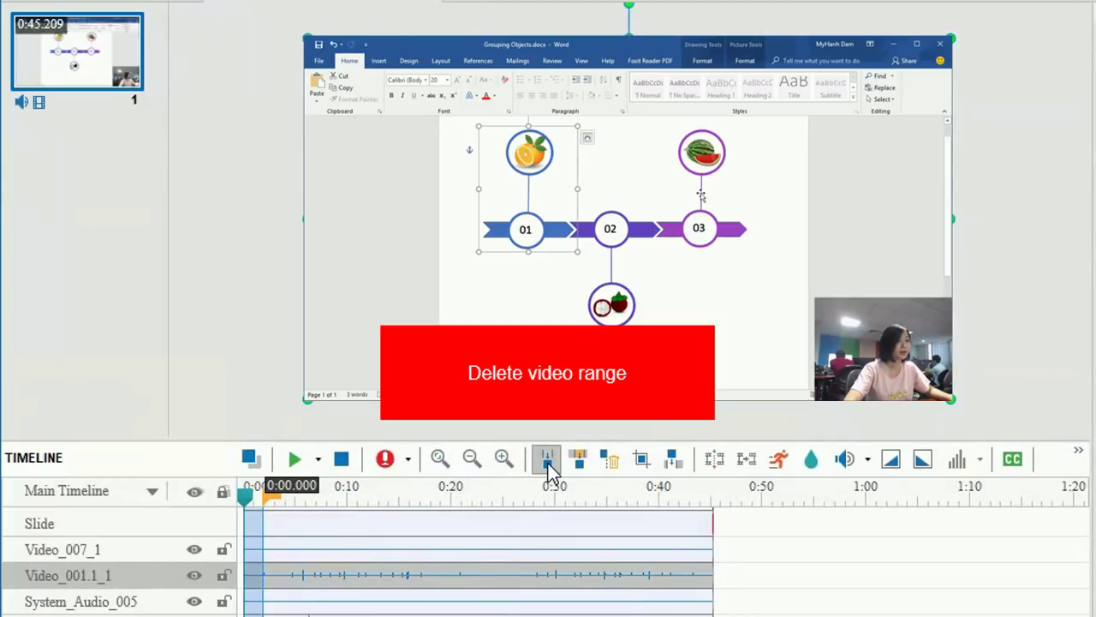
click(548, 464)
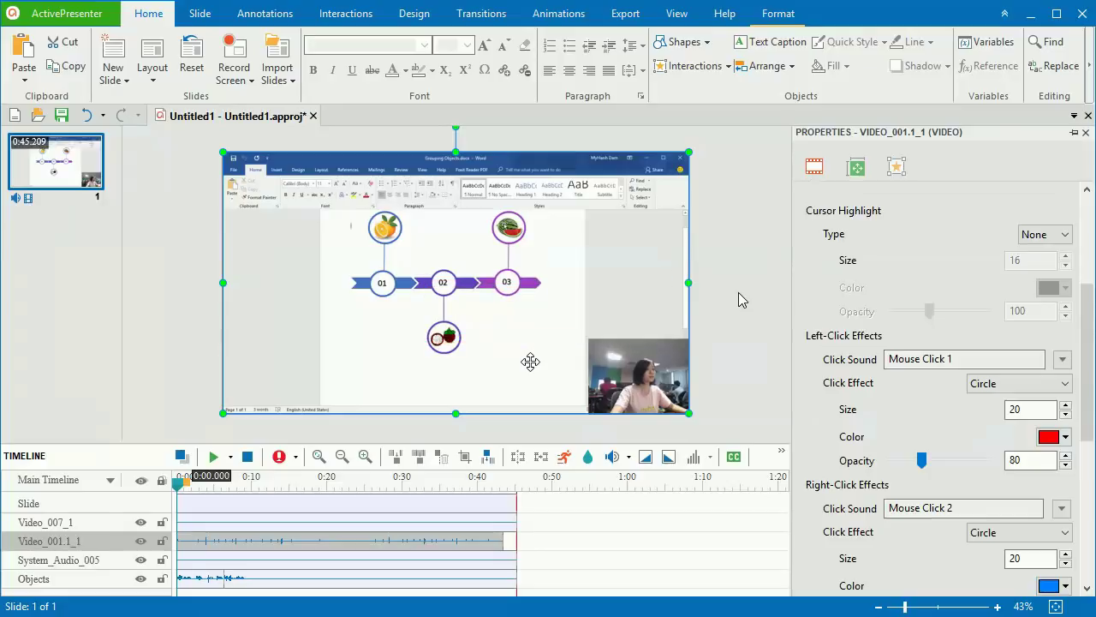
Make the cursor highlight a green circle and move the playhead to 0:03.075.
drag(1088, 297, 1092, 254)
scroll(986, 266, down, 3)
scroll(1015, 252, up, 3)
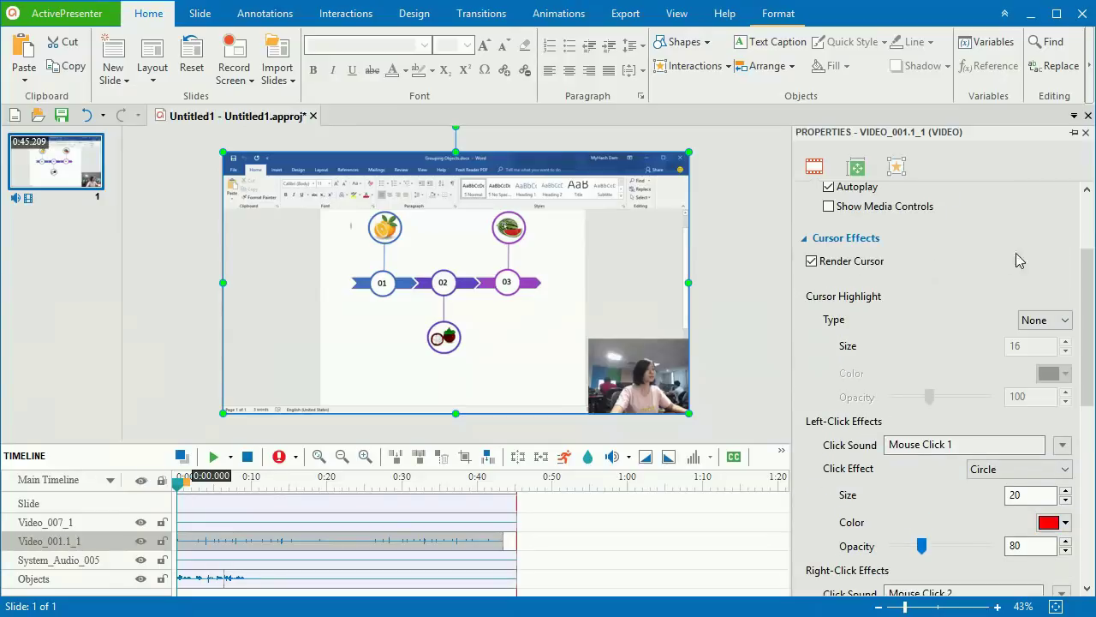
click(1060, 322)
click(1047, 341)
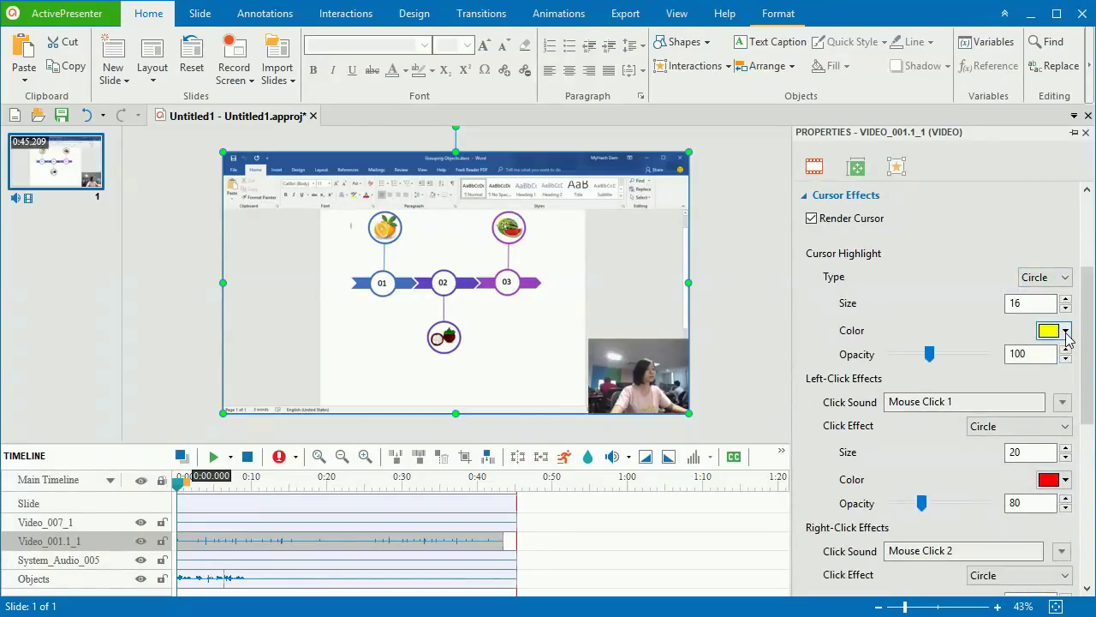
click(1066, 331)
click(968, 512)
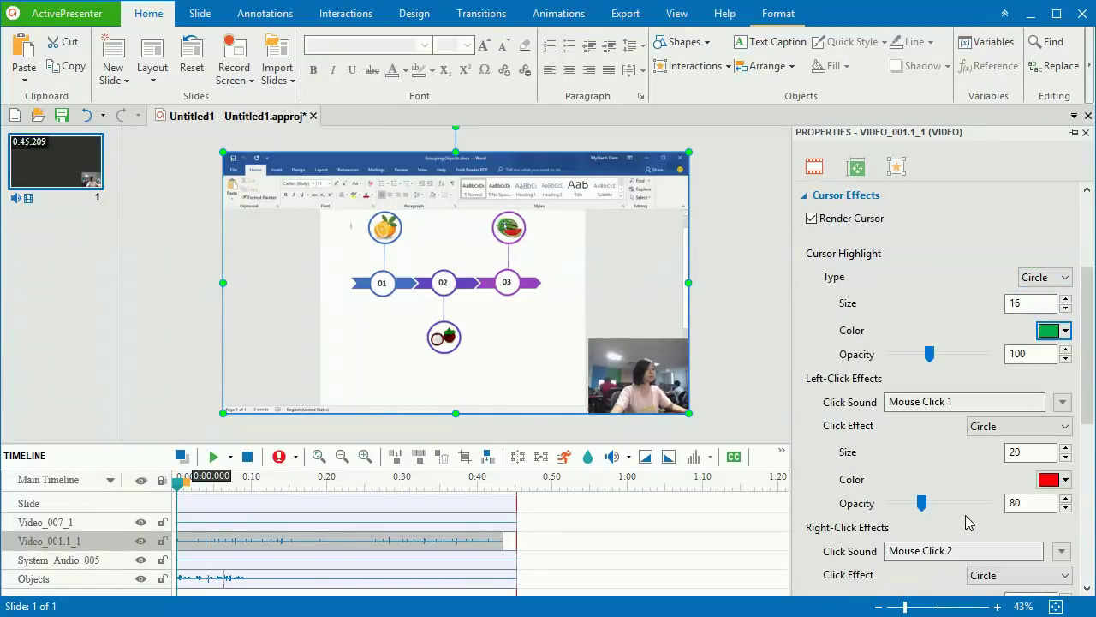
drag(179, 485, 211, 501)
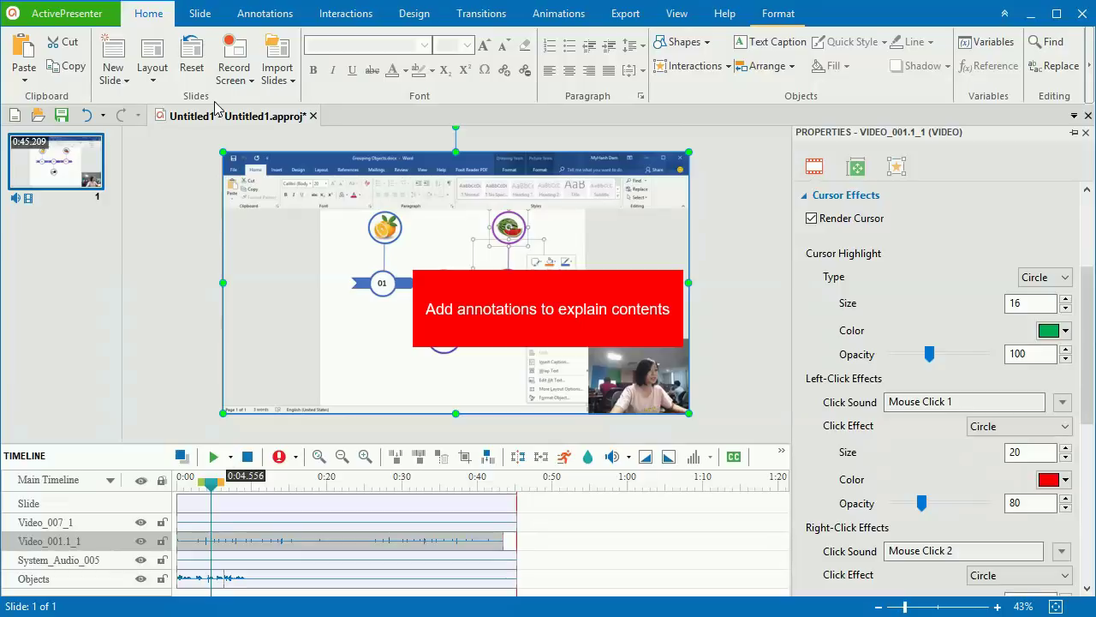
Add a blue callout reading 'Click Group' on the slide's right side.
click(261, 12)
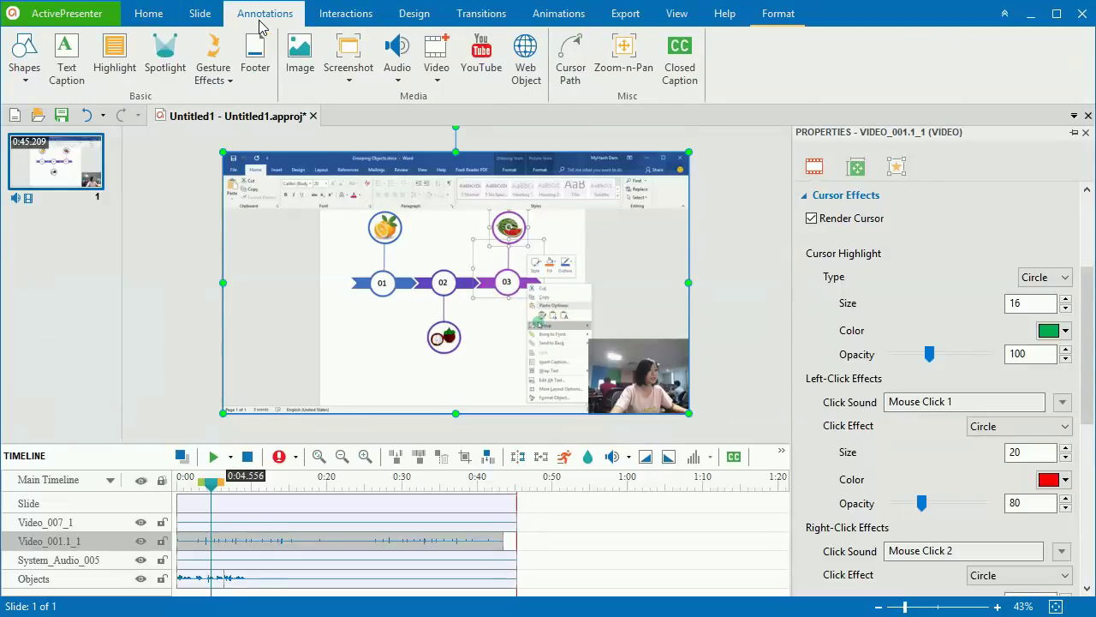
click(21, 75)
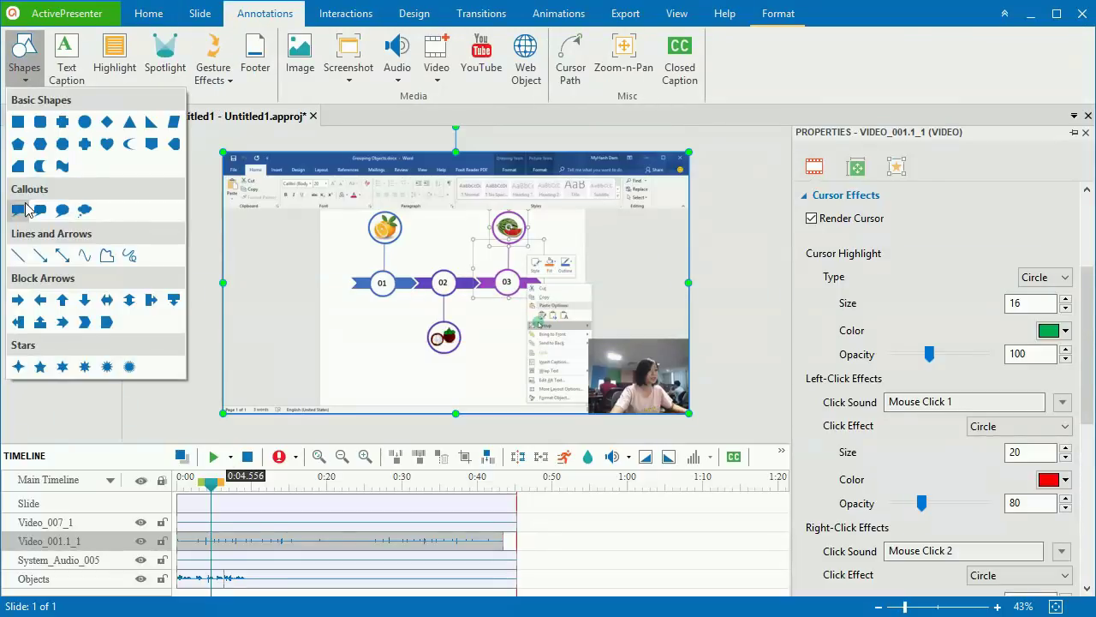
click(21, 211)
drag(317, 206, 636, 294)
text(Click Group)
click(610, 239)
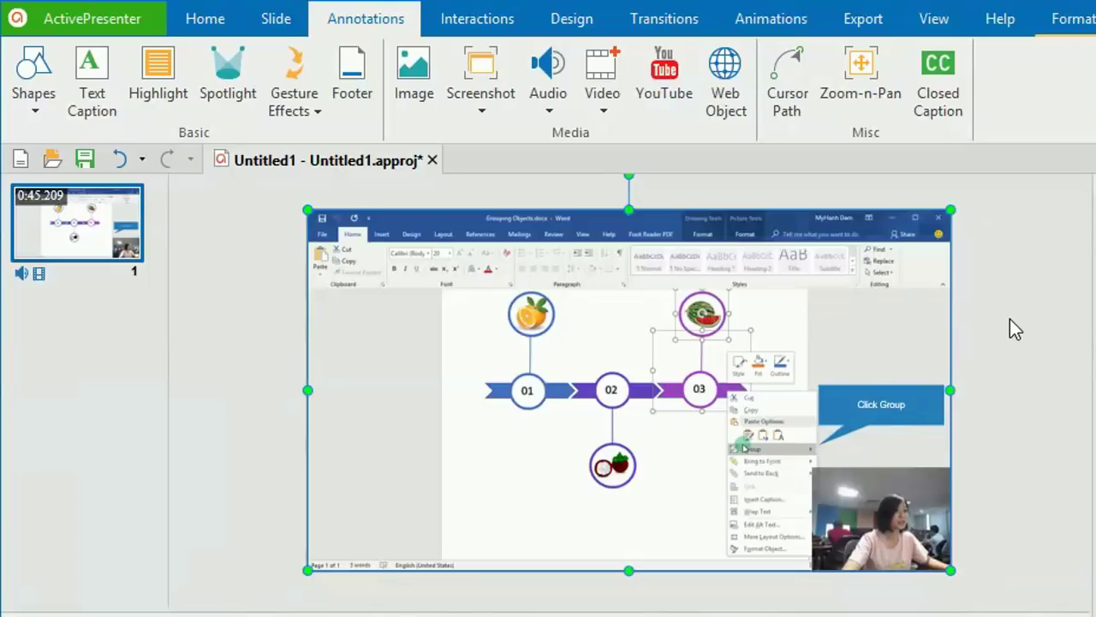
Export the project to video with the output format kept as MP4.
click(863, 18)
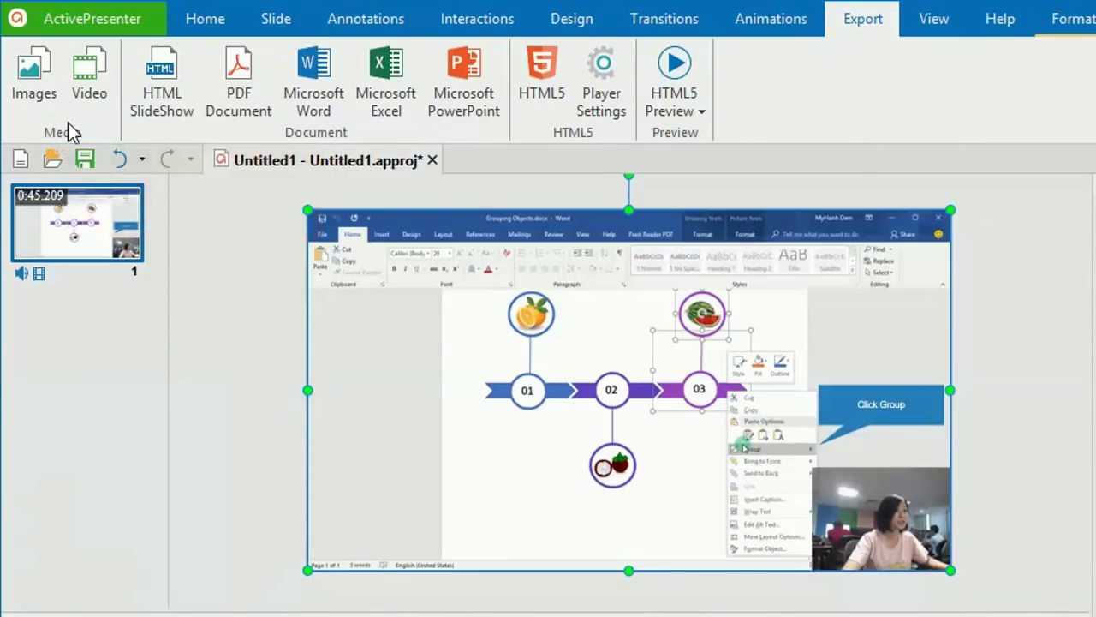
click(89, 86)
click(396, 616)
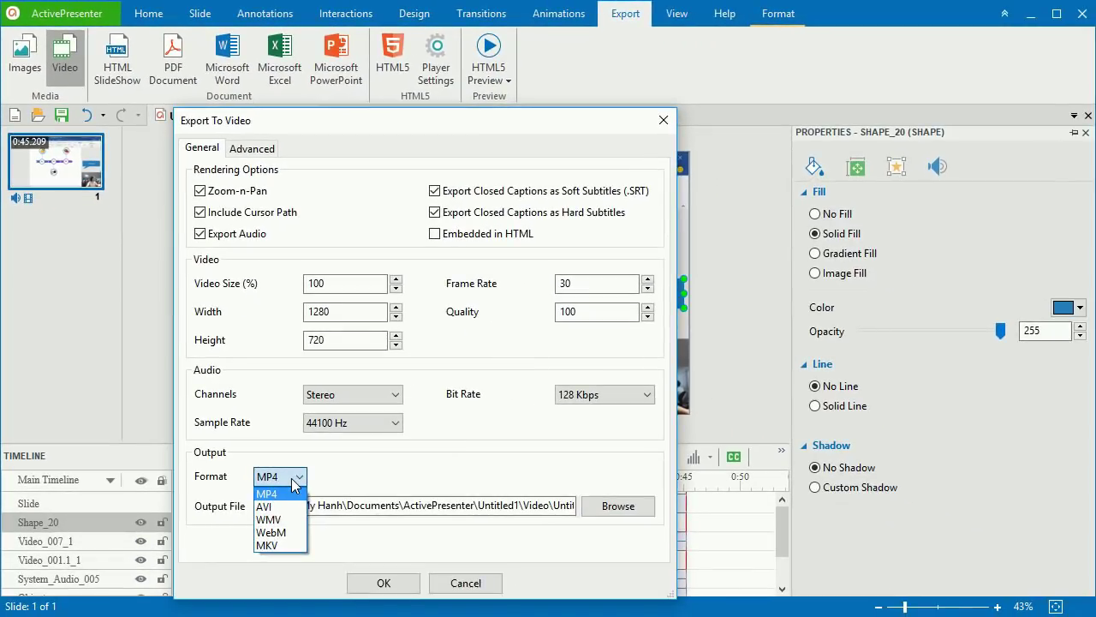
click(292, 485)
click(404, 586)
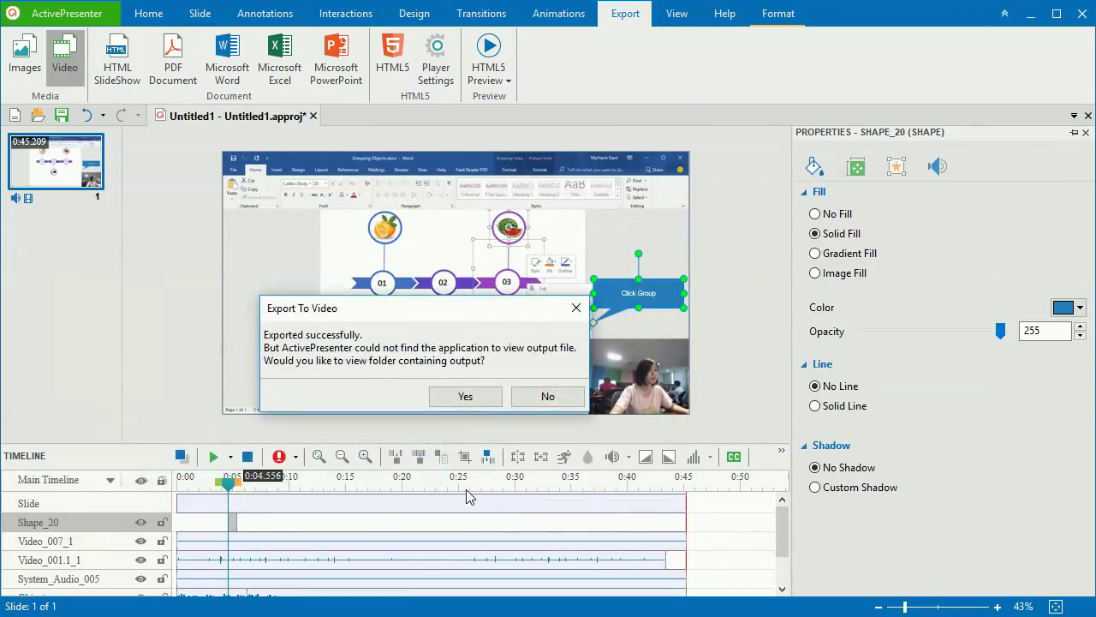
Accept the prompt to view the output folder containing Untitled1.mp4.
click(469, 396)
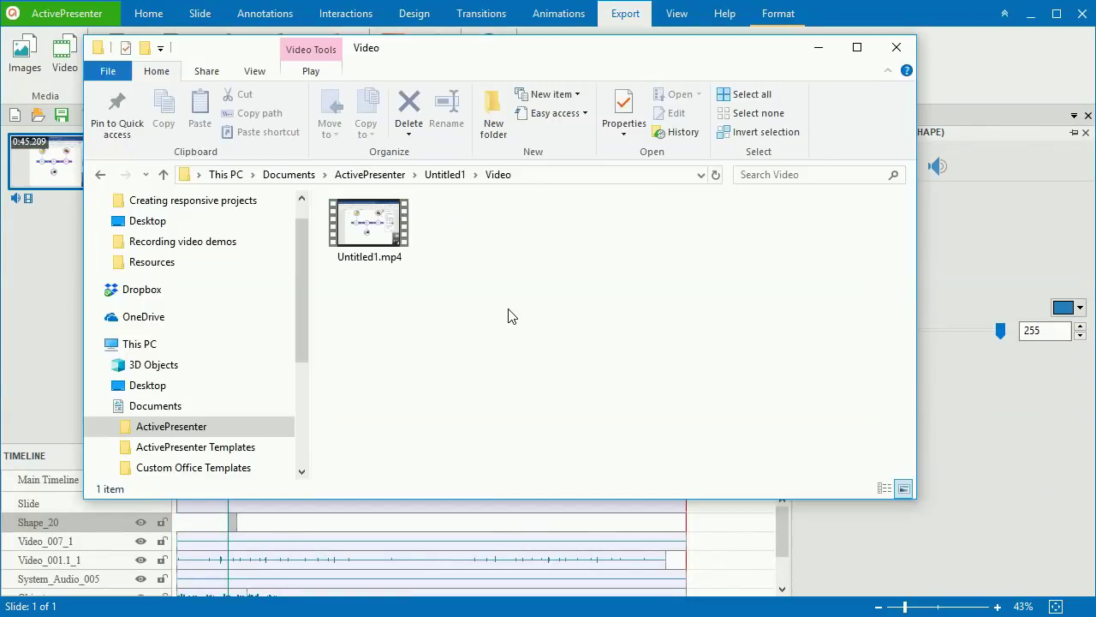